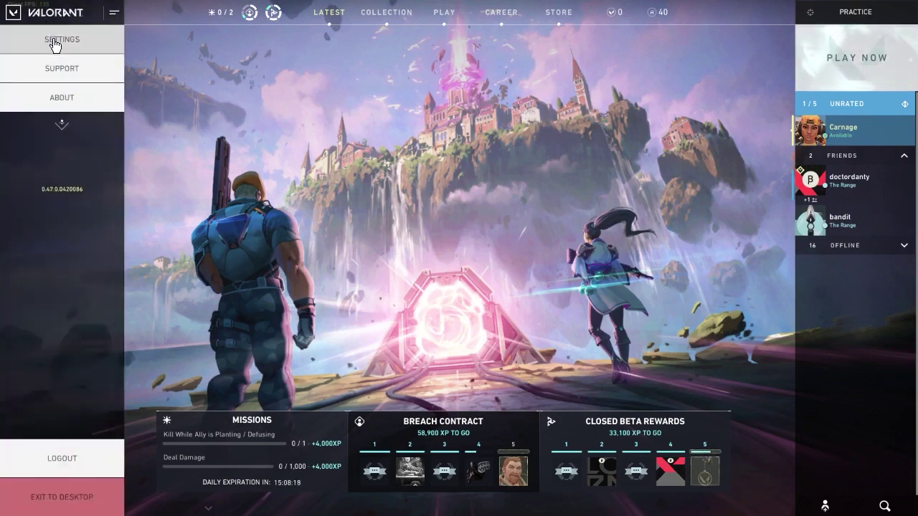
Open the game settings and view the available Enemy Highlight Color options
{"action": "left_click", "coordinate": [54, 41]}
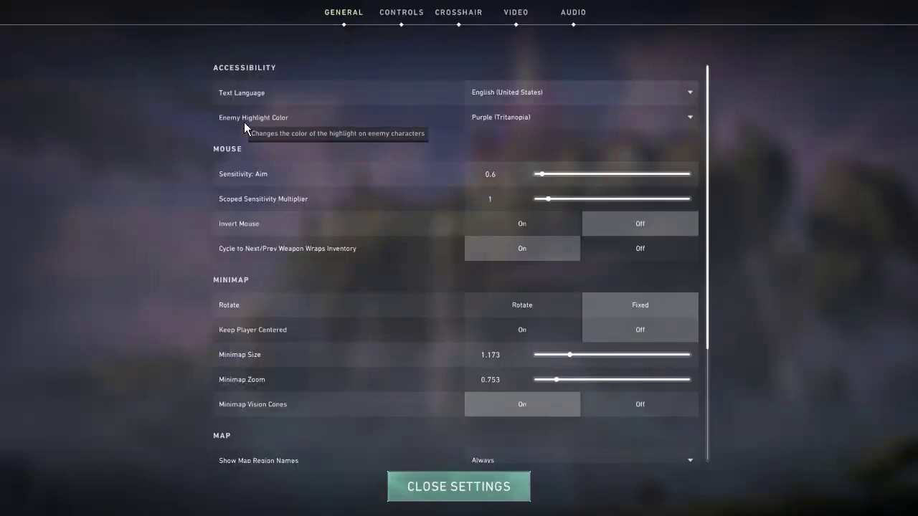
{"action": "left_click", "coordinate": [489, 118]}
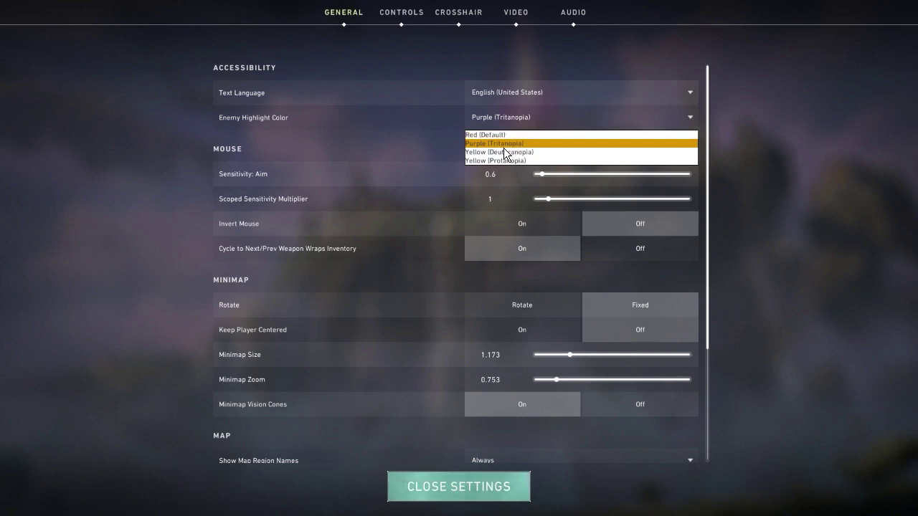
{"action": "left_click", "coordinate": [410, 135]}
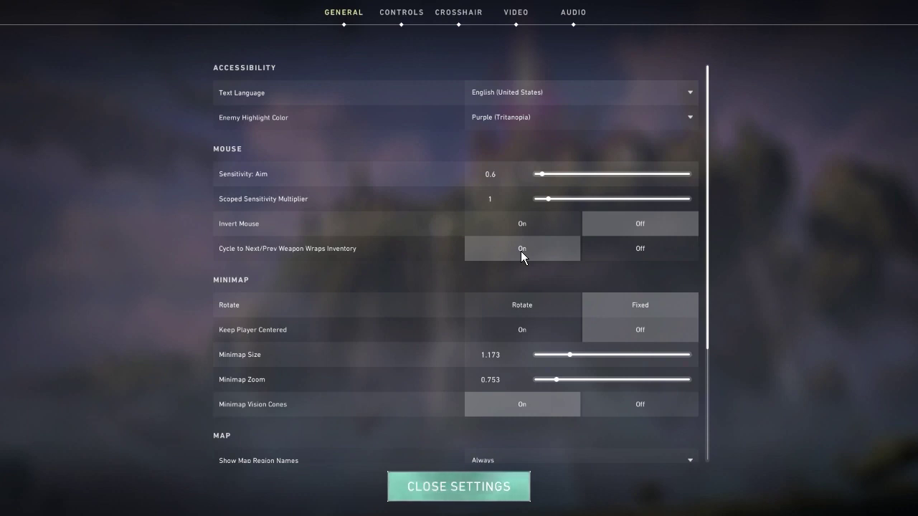
Examine the mouse, minimap, map and other options in the general settings
{"action": "scroll", "coordinate": [520, 232], "scroll_direction": "down", "scroll_amount": 3}
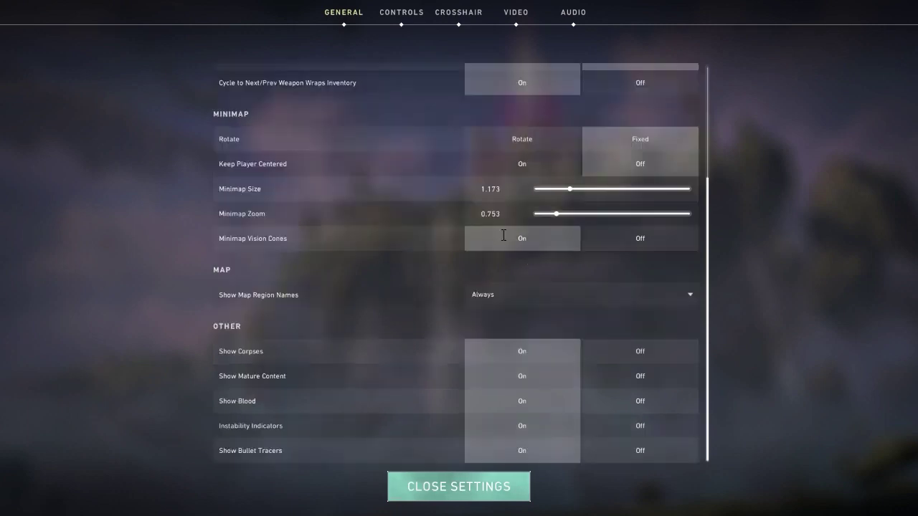
{"action": "scroll", "coordinate": [452, 242], "scroll_direction": "up", "scroll_amount": 3}
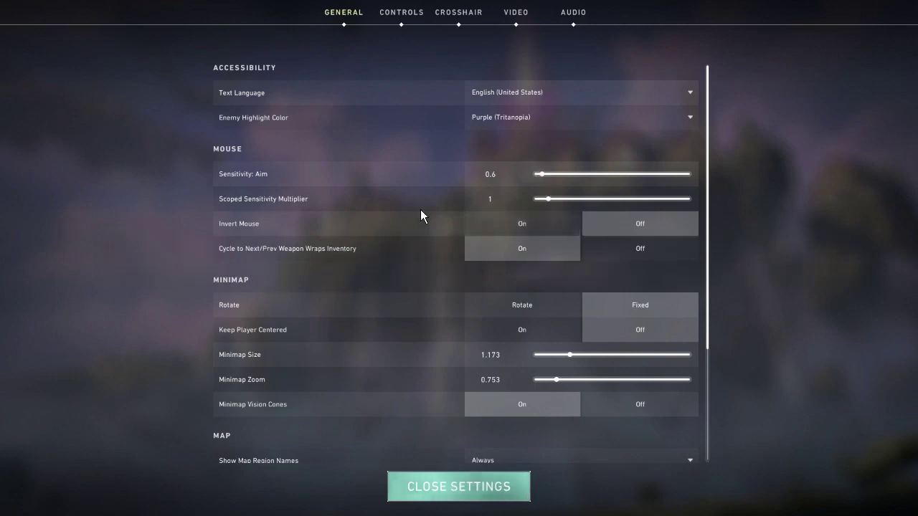
{"action": "scroll", "coordinate": [364, 250], "scroll_direction": "down", "scroll_amount": 3}
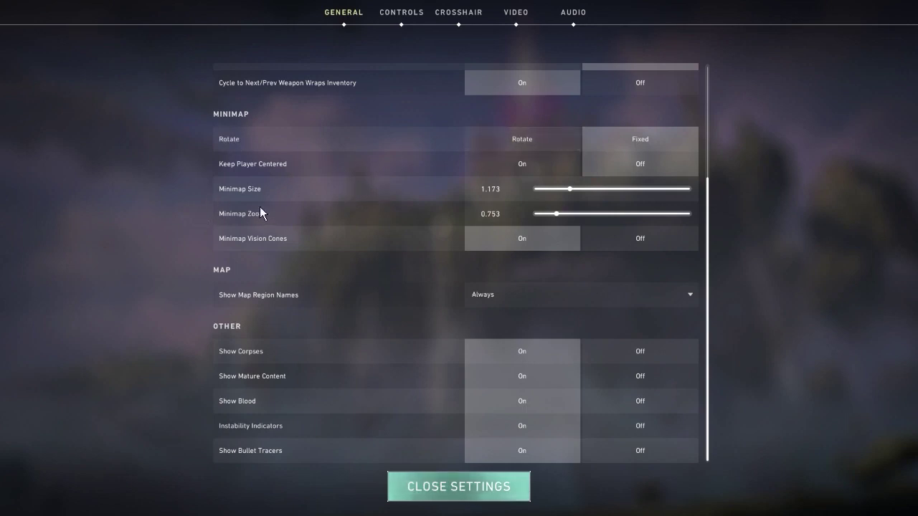
{"action": "scroll", "coordinate": [266, 249], "scroll_direction": "up", "scroll_amount": 2}
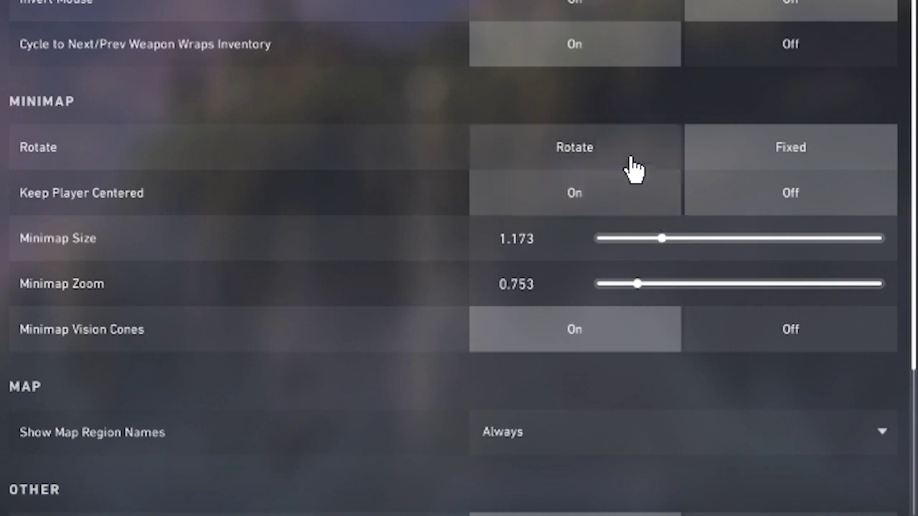
{"action": "scroll", "coordinate": [495, 287], "scroll_direction": "down", "scroll_amount": 3}
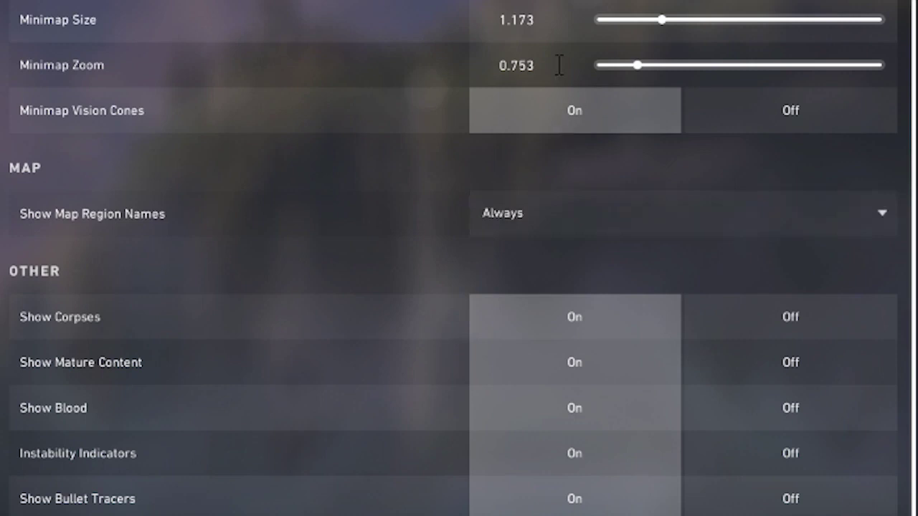
{"action": "left_click", "coordinate": [539, 229]}
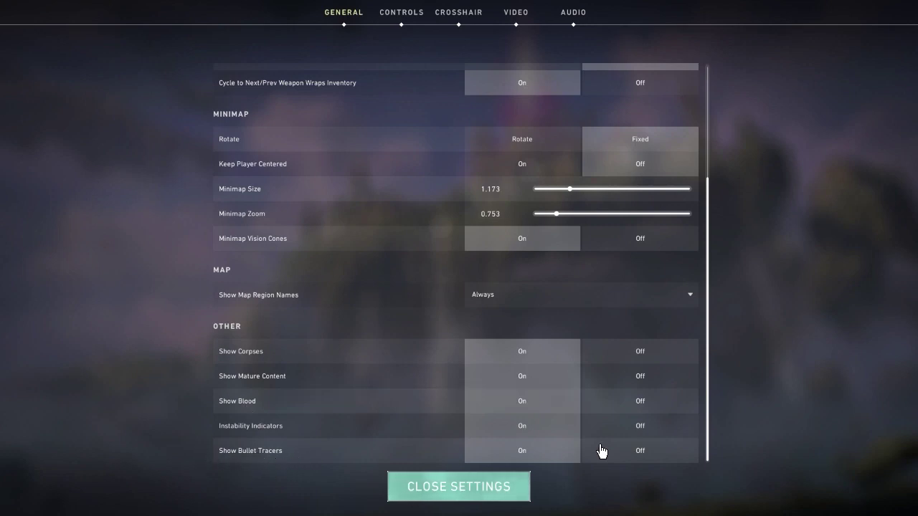
Examine the movement, equipment, communication and interface key bindings in the controls settings
{"action": "left_click", "coordinate": [399, 14]}
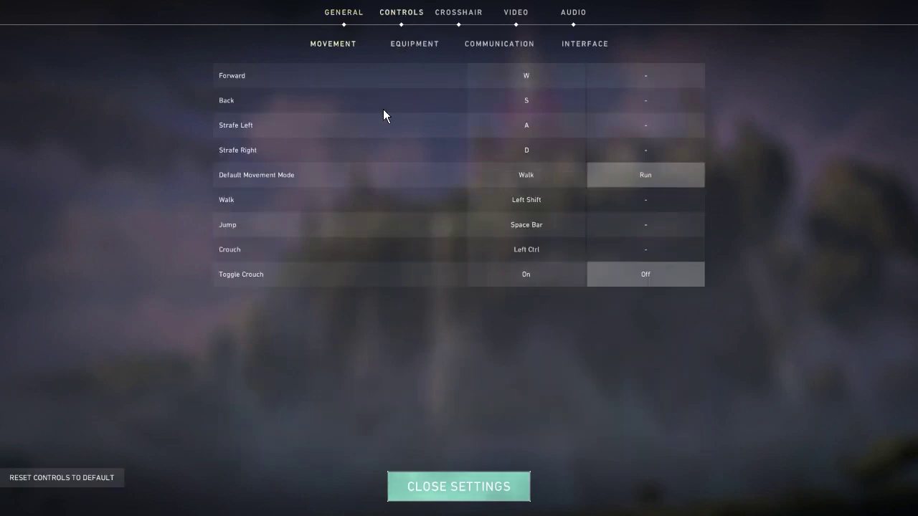
{"action": "left_click", "coordinate": [428, 45]}
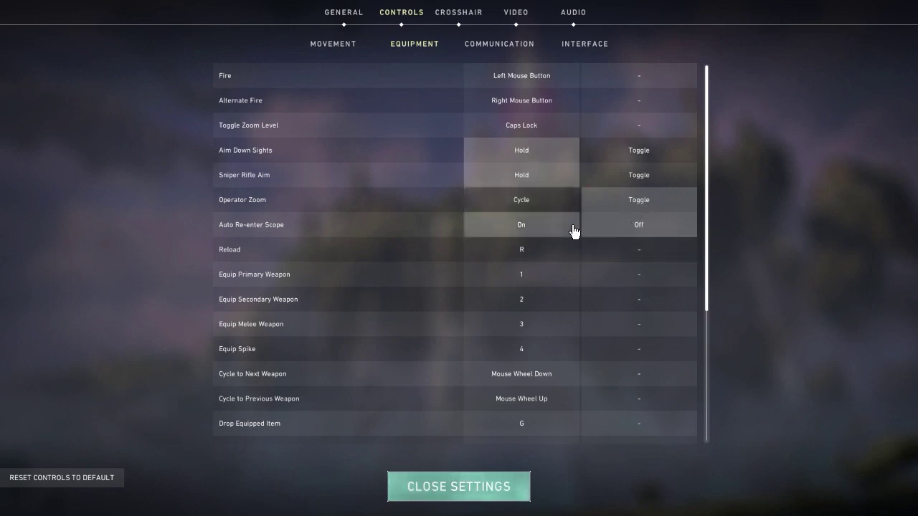
{"action": "scroll", "coordinate": [610, 201], "scroll_direction": "down", "scroll_amount": 3}
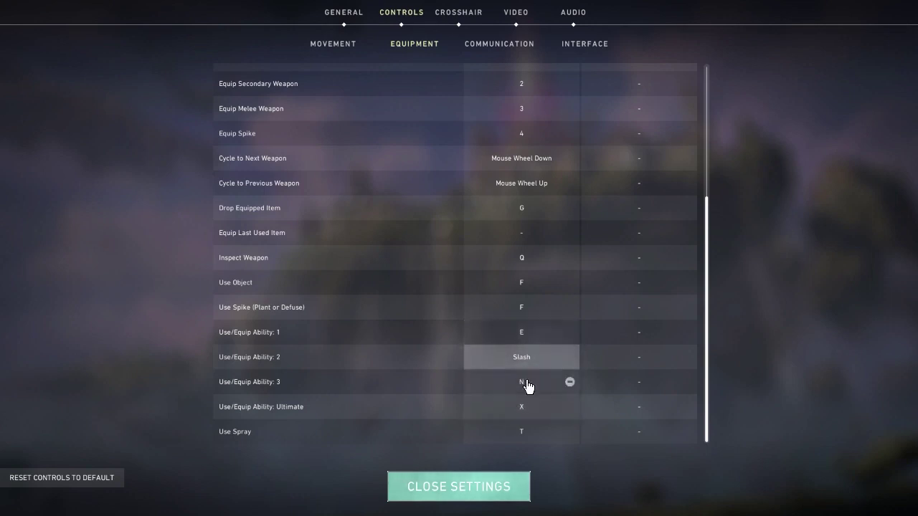
{"action": "left_click", "coordinate": [494, 47]}
{"action": "scroll", "coordinate": [529, 231], "scroll_direction": "up", "scroll_amount": 3}
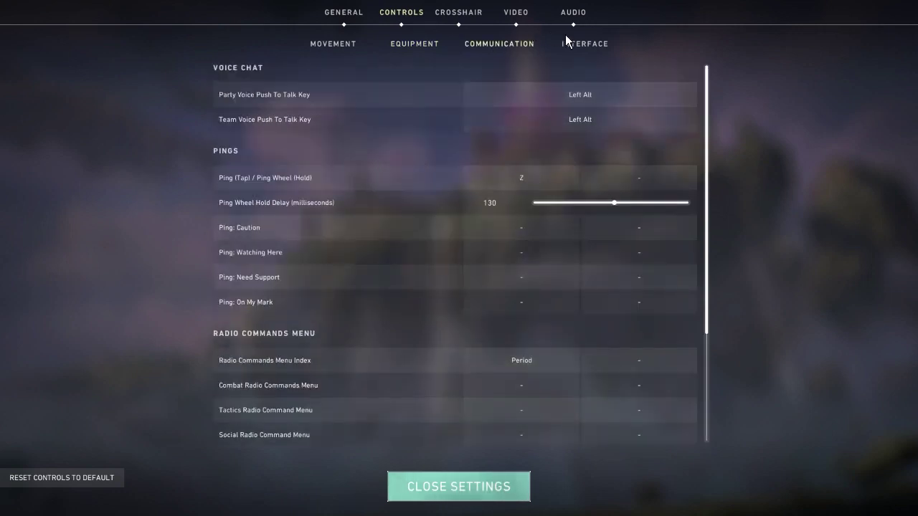
{"action": "left_click", "coordinate": [594, 44]}
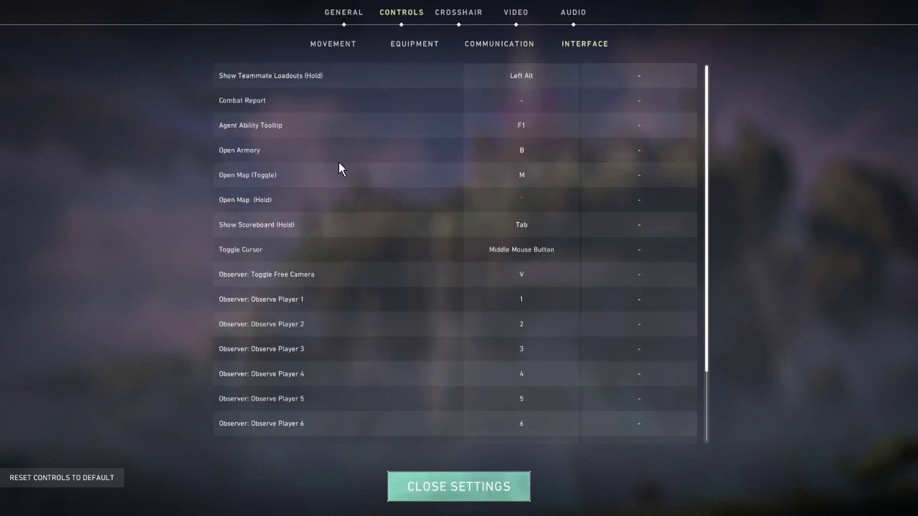
{"action": "scroll", "coordinate": [339, 346], "scroll_direction": "down", "scroll_amount": 3}
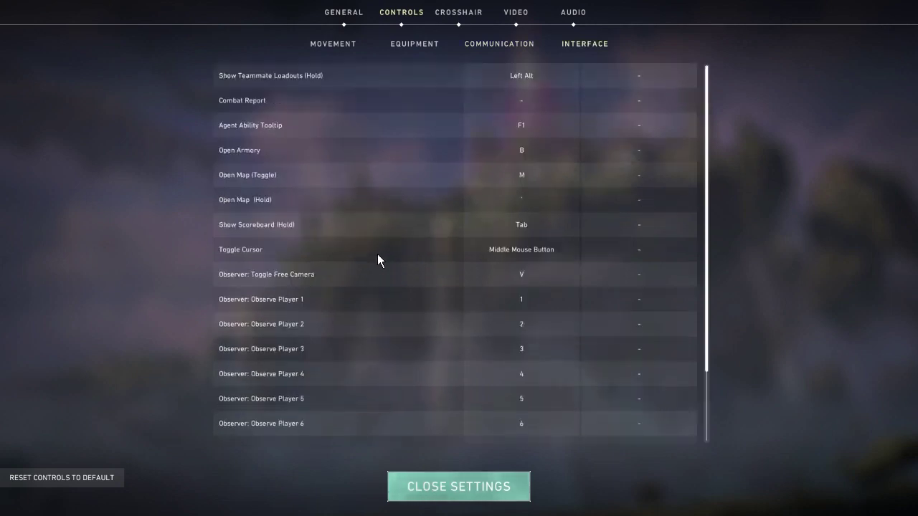
Examine the crosshair's general, inner line and outer line settings
{"action": "left_click", "coordinate": [458, 13]}
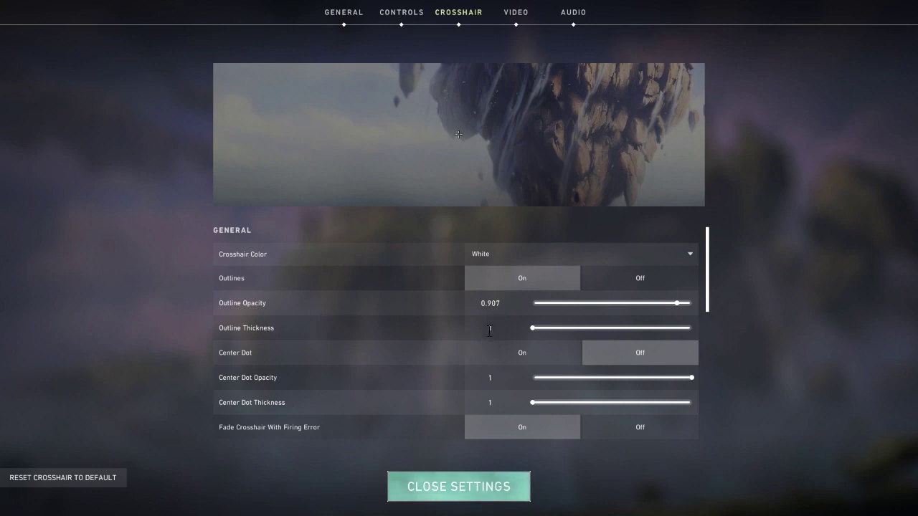
{"action": "scroll", "coordinate": [488, 337], "scroll_direction": "down", "scroll_amount": 3}
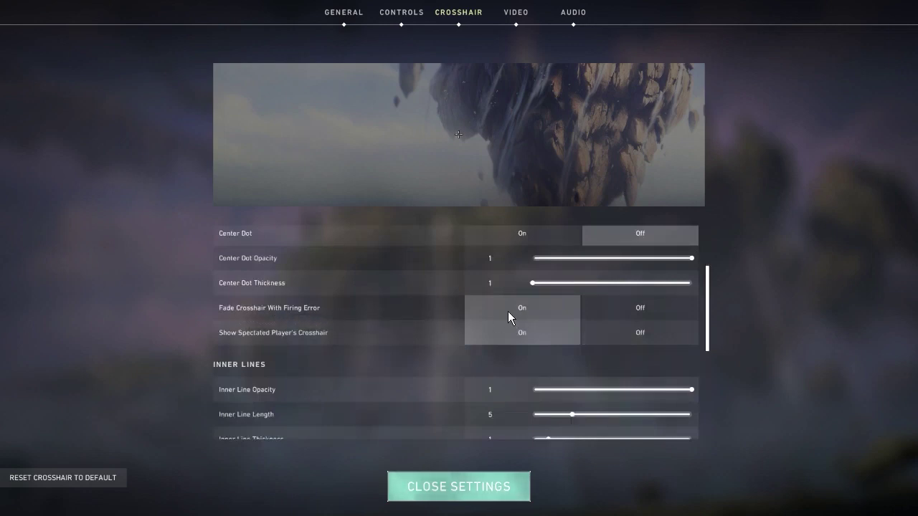
{"action": "scroll", "coordinate": [445, 299], "scroll_direction": "down", "scroll_amount": 3}
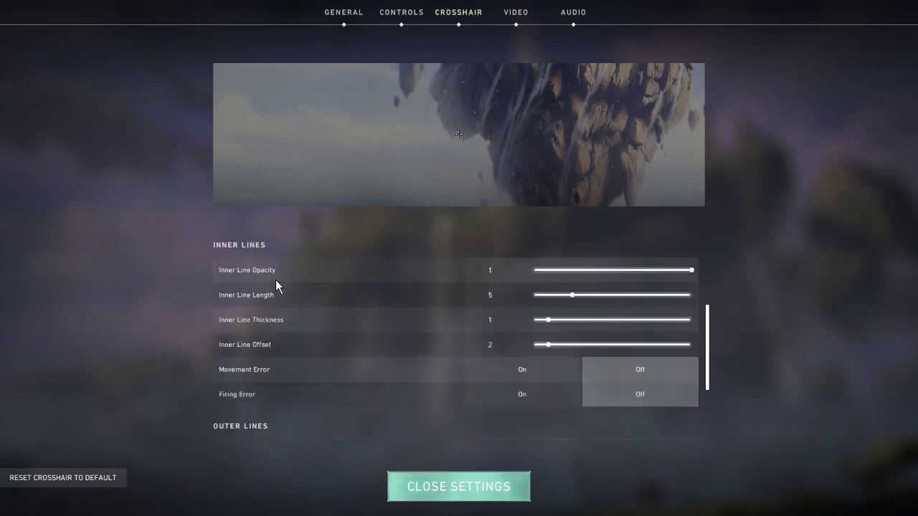
{"action": "type", "text": "1"}
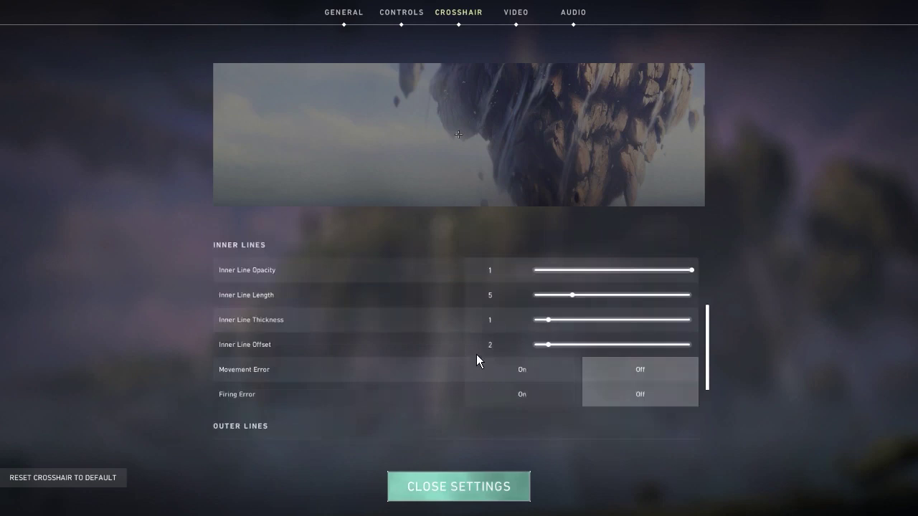
{"action": "scroll", "coordinate": [265, 380], "scroll_direction": "down", "scroll_amount": 3}
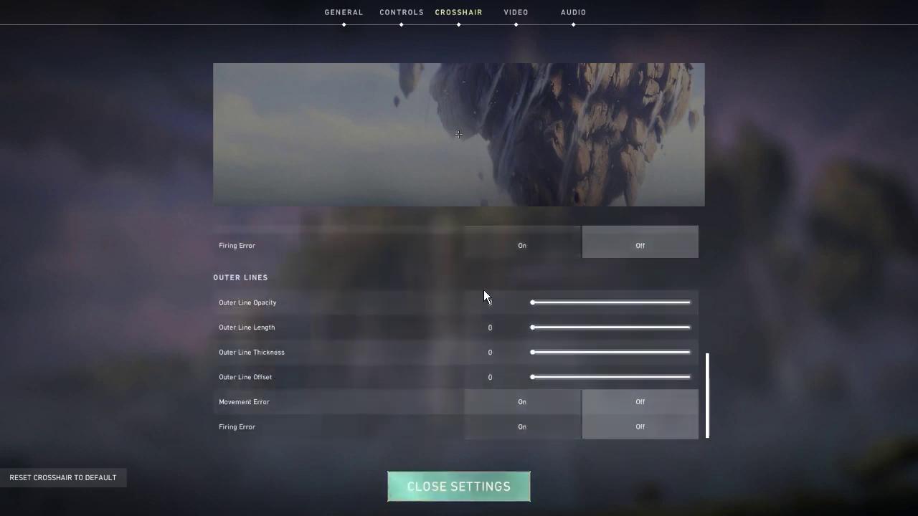
{"action": "scroll", "coordinate": [495, 408], "scroll_direction": "up", "scroll_amount": 5}
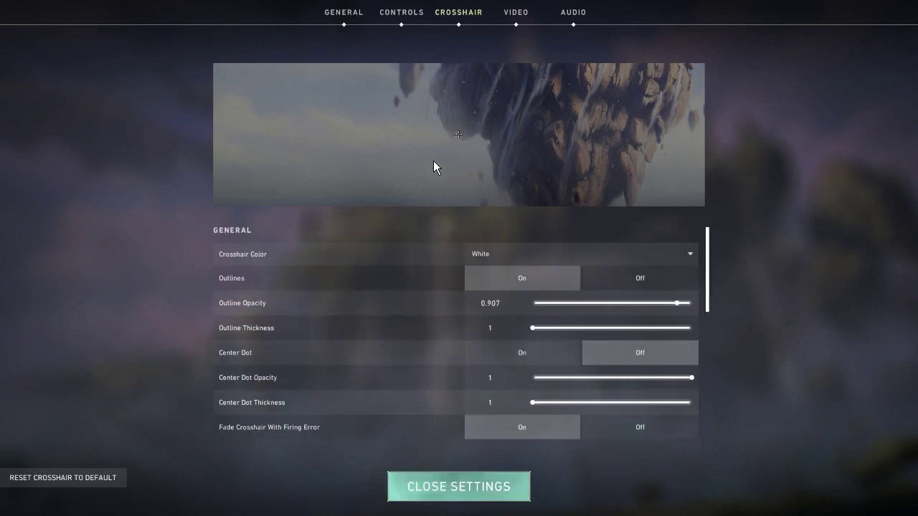
Try the crosshair color as Green, Cyan and Red, and return it to White
{"action": "left_click", "coordinate": [487, 261]}
{"action": "left_click", "coordinate": [483, 279]}
{"action": "left_click", "coordinate": [491, 254]}
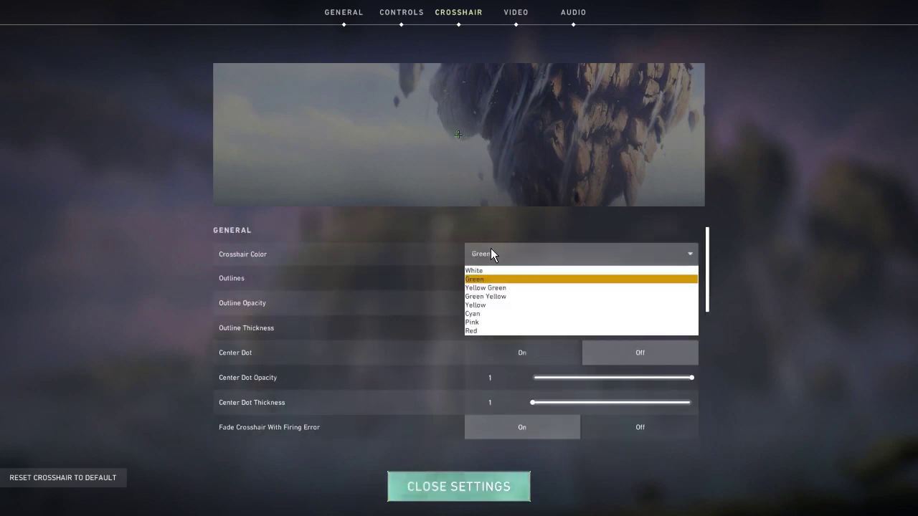
{"action": "left_click", "coordinate": [479, 313]}
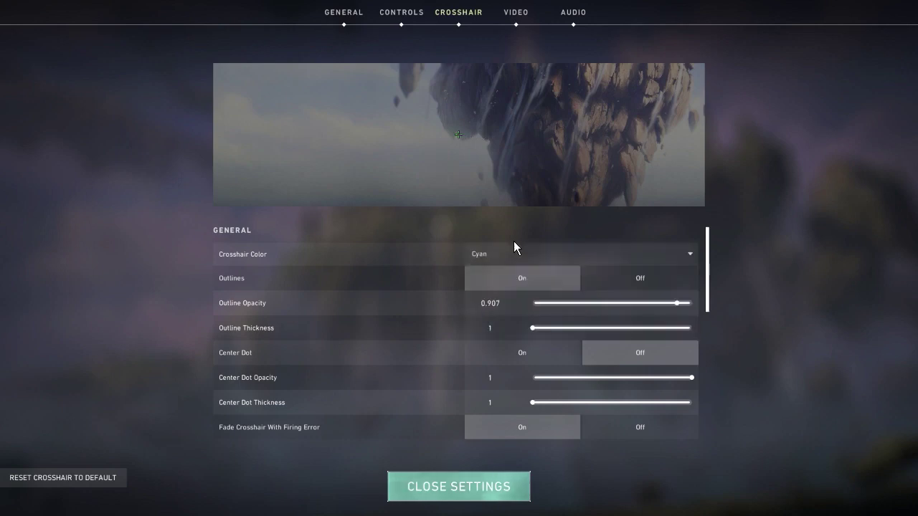
{"action": "left_click", "coordinate": [513, 248]}
{"action": "left_click", "coordinate": [483, 330]}
{"action": "left_click", "coordinate": [513, 246]}
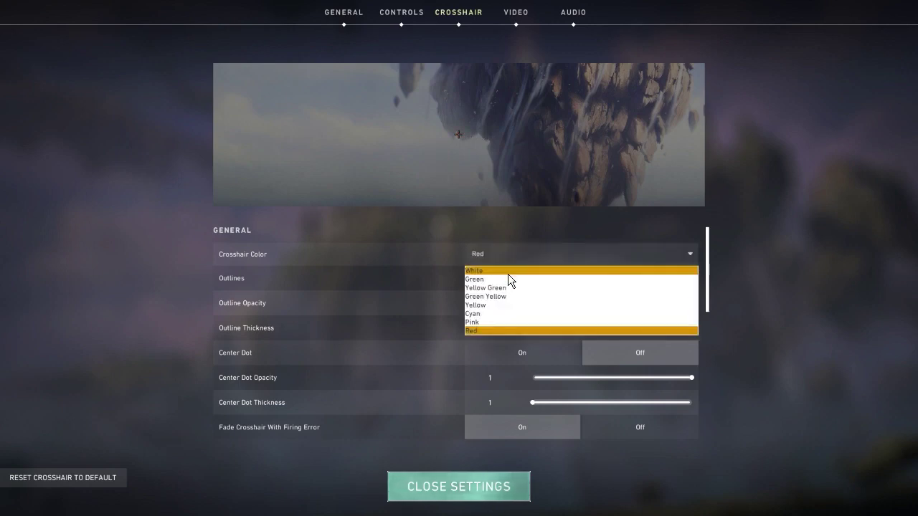
{"action": "left_click", "coordinate": [508, 272]}
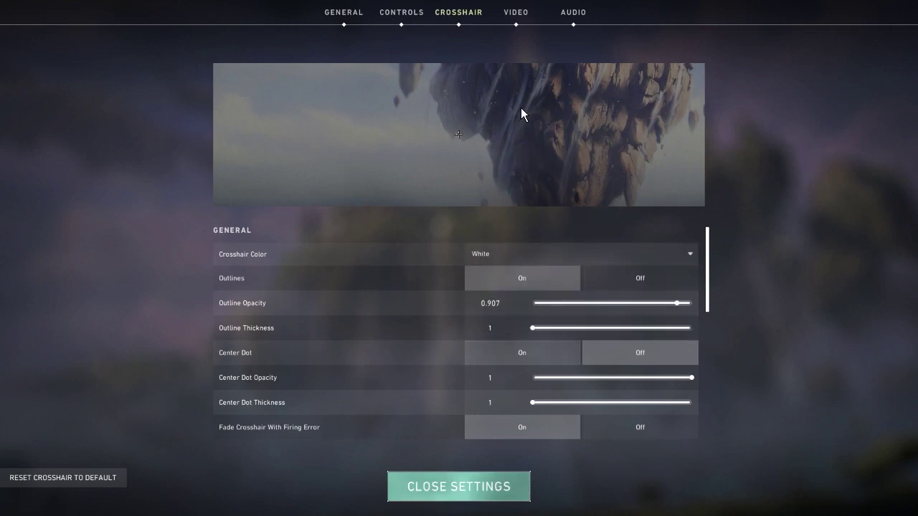
Select Fullscreen as the display mode in the general video settings
{"action": "left_click", "coordinate": [517, 16]}
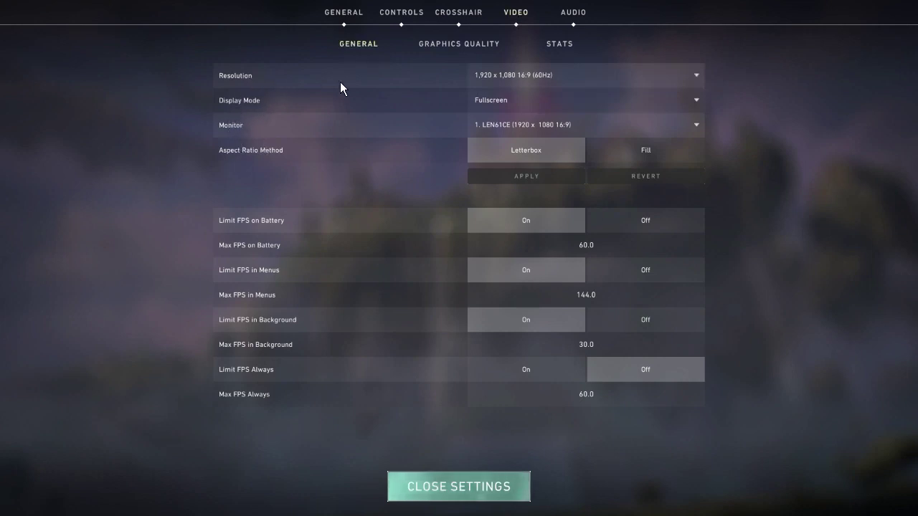
{"action": "left_click", "coordinate": [504, 105]}
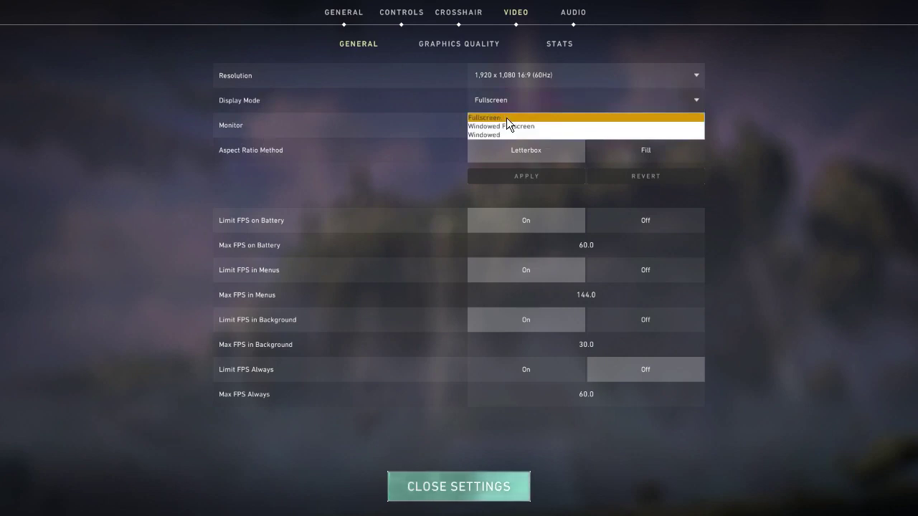
{"action": "left_click", "coordinate": [512, 118]}
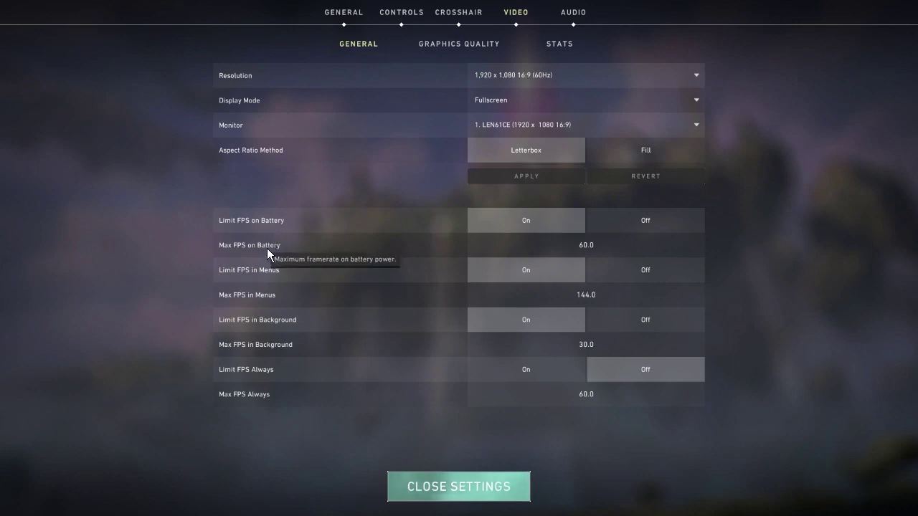
Examine the maximum FPS values for battery and for the always-on limit
{"action": "left_click_drag", "start_coordinate": [579, 248], "coordinate": [602, 251]}
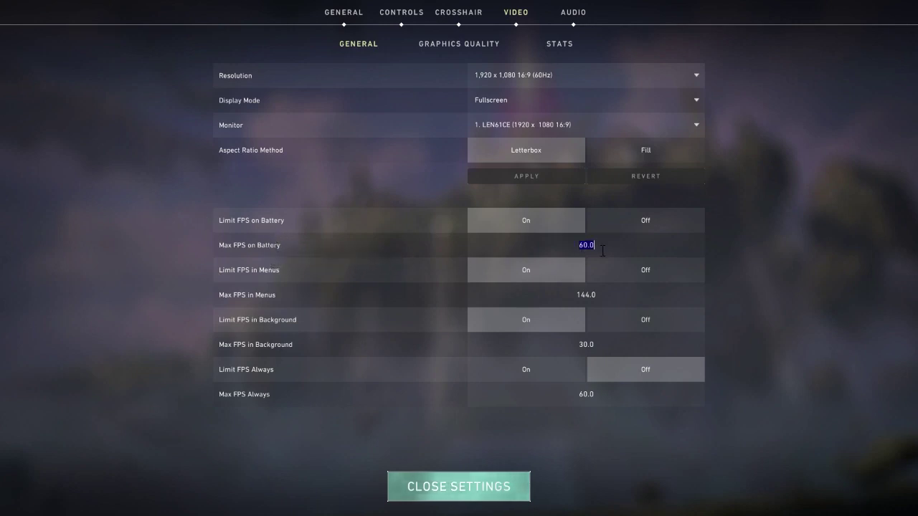
{"action": "key", "text": "Return"}
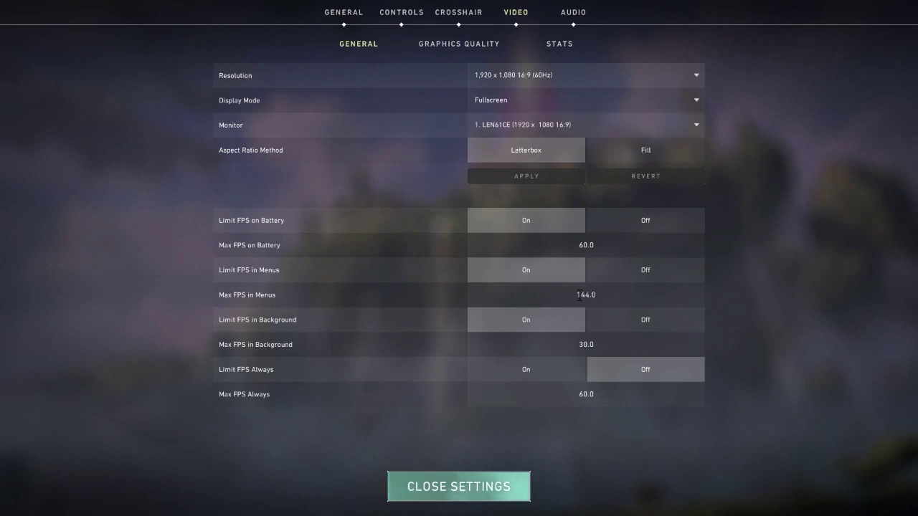
{"action": "left_click_drag", "start_coordinate": [579, 394], "coordinate": [606, 395]}
{"action": "left_click", "coordinate": [608, 395]}
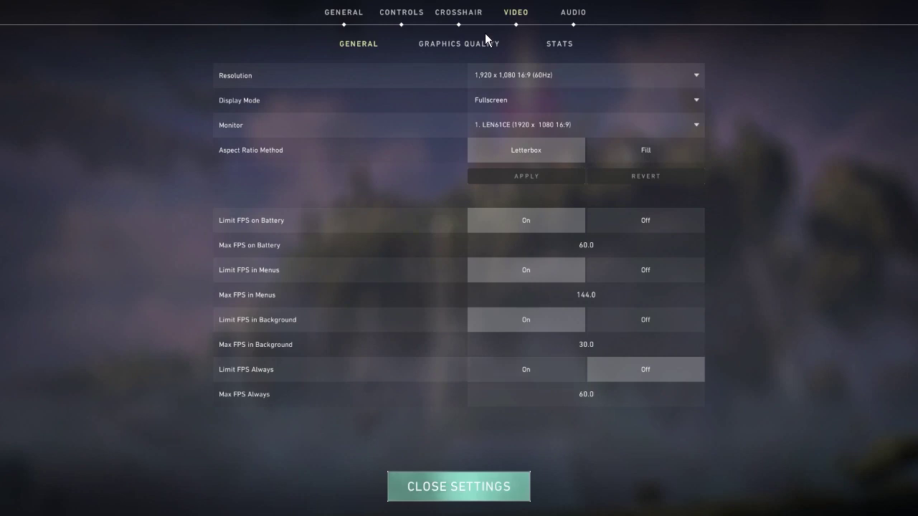
Examine the graphics quality options and the performance stats display options
{"action": "left_click", "coordinate": [458, 55]}
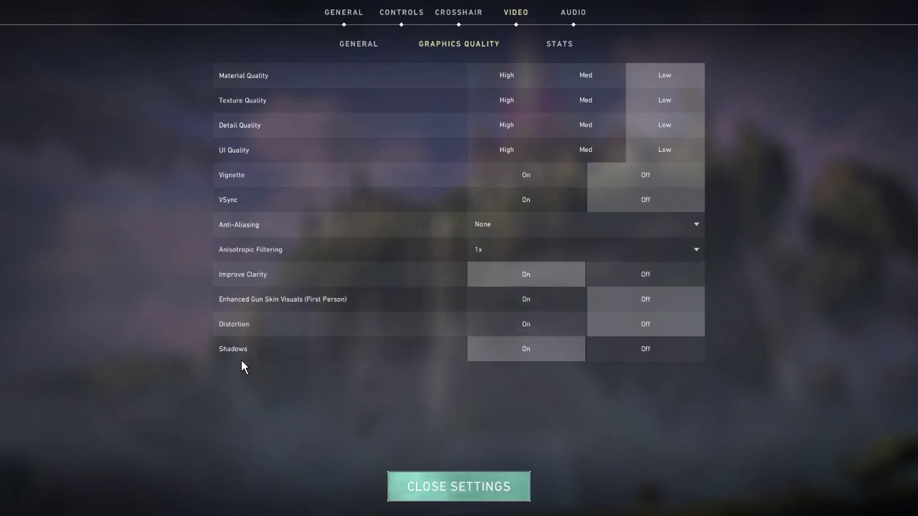
{"action": "mouse_move", "coordinate": [241, 358]}
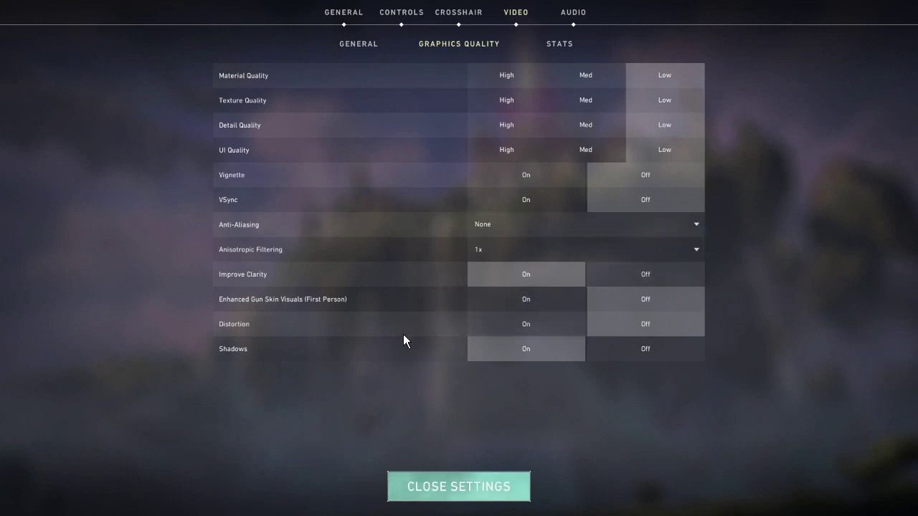
{"action": "left_click", "coordinate": [561, 52]}
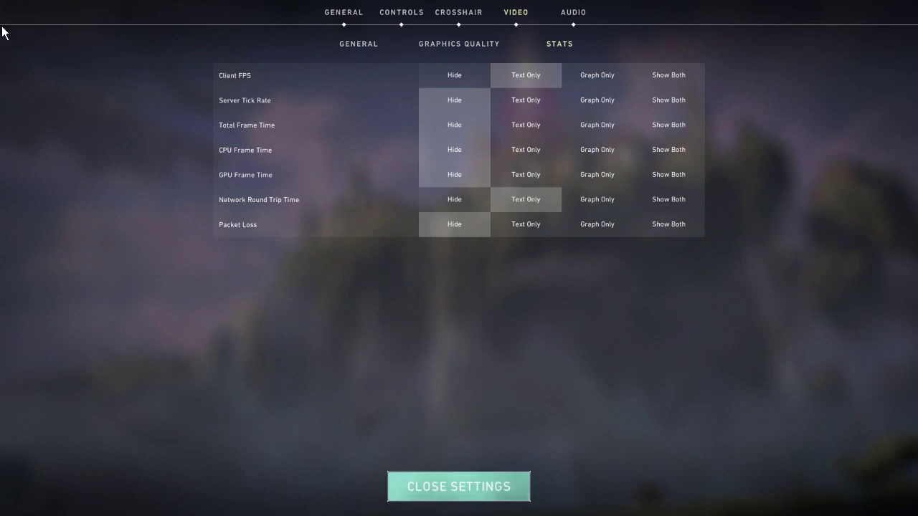
Examine the audio settings for sounds, voice chat and voice-over
{"action": "left_click", "coordinate": [573, 14]}
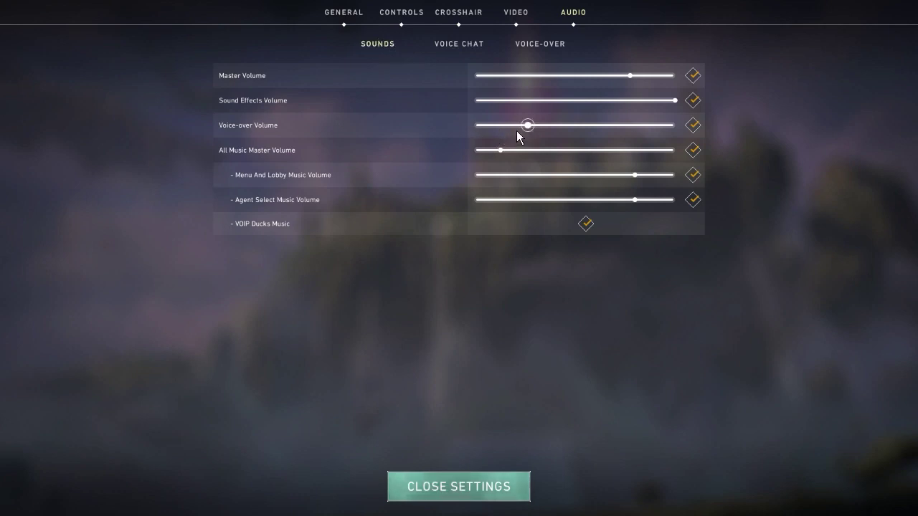
{"action": "left_click", "coordinate": [471, 49]}
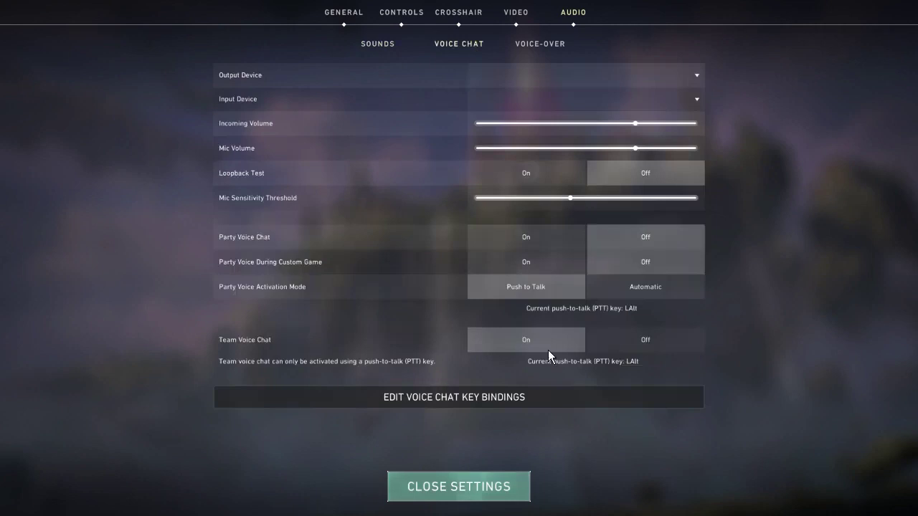
{"action": "left_click", "coordinate": [537, 49]}
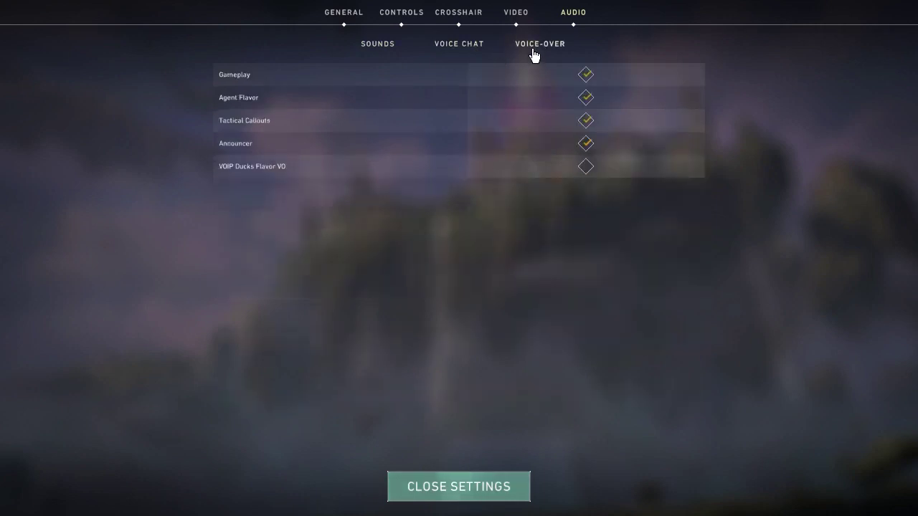